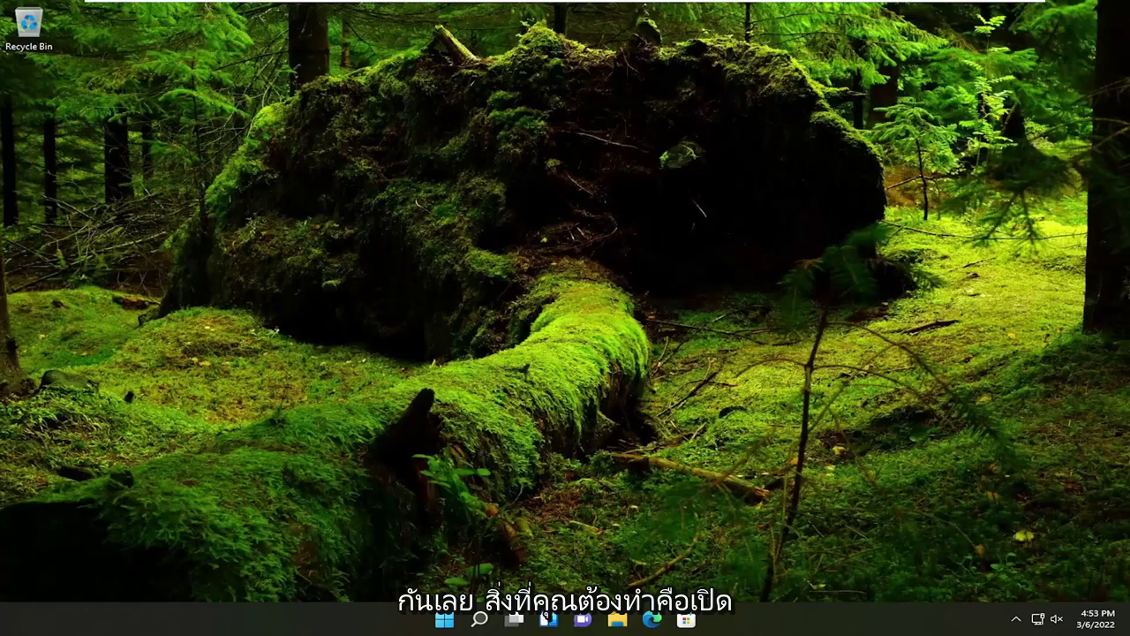
# - Search Windows for 'control panel' and launch Control Panel from the results
pyautogui.click(480, 619)
pyautogui.write('contro')
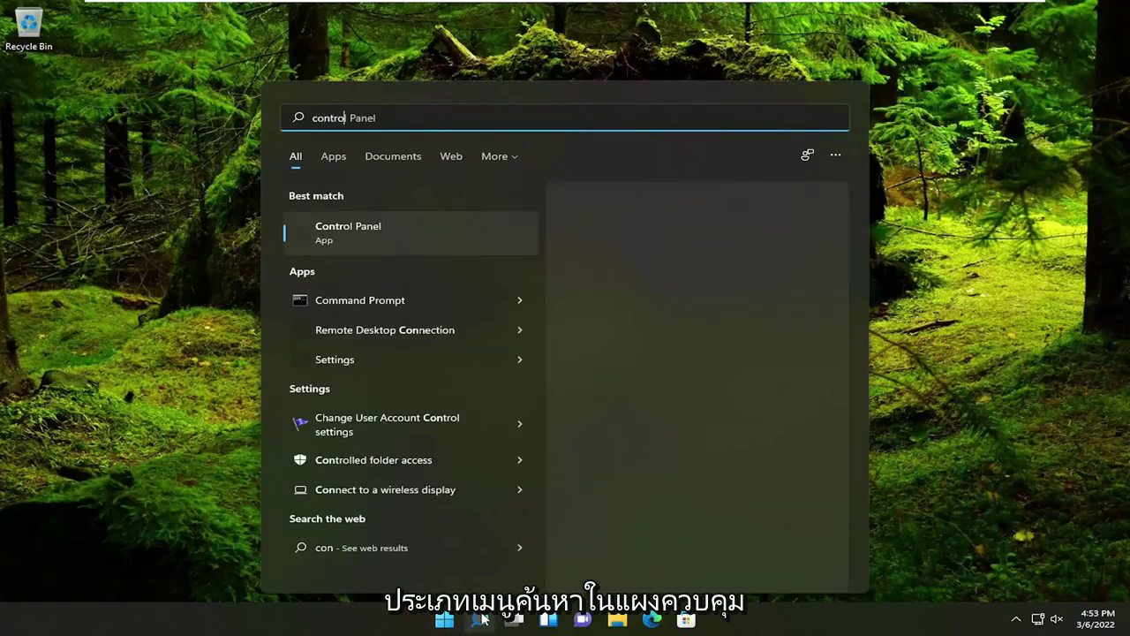
pyautogui.write('l panel')
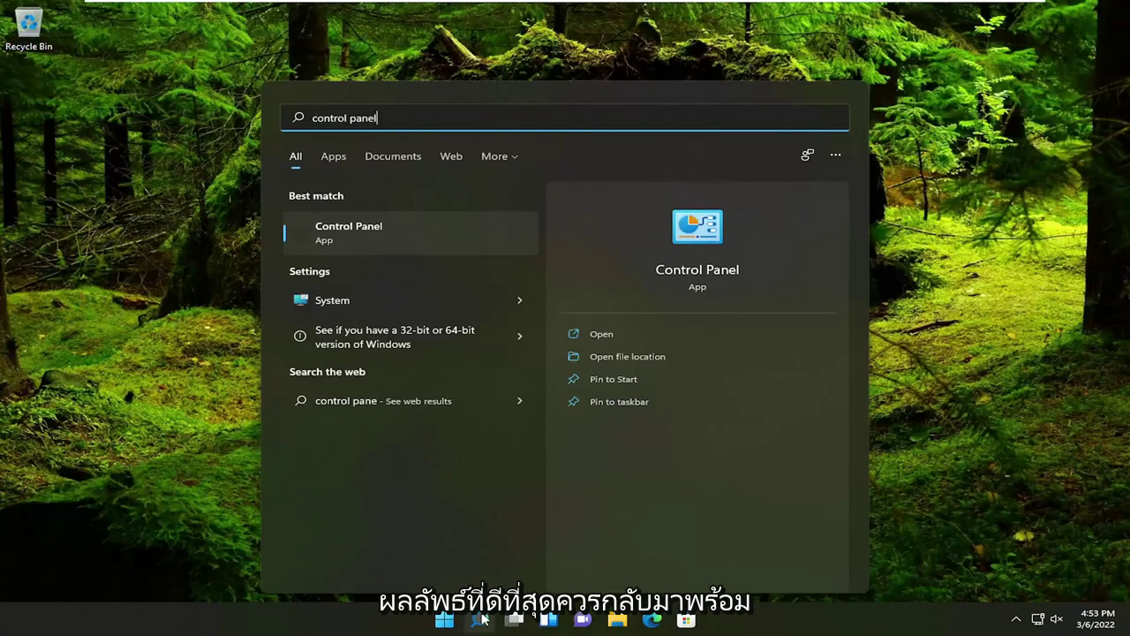
pyautogui.click(350, 232)
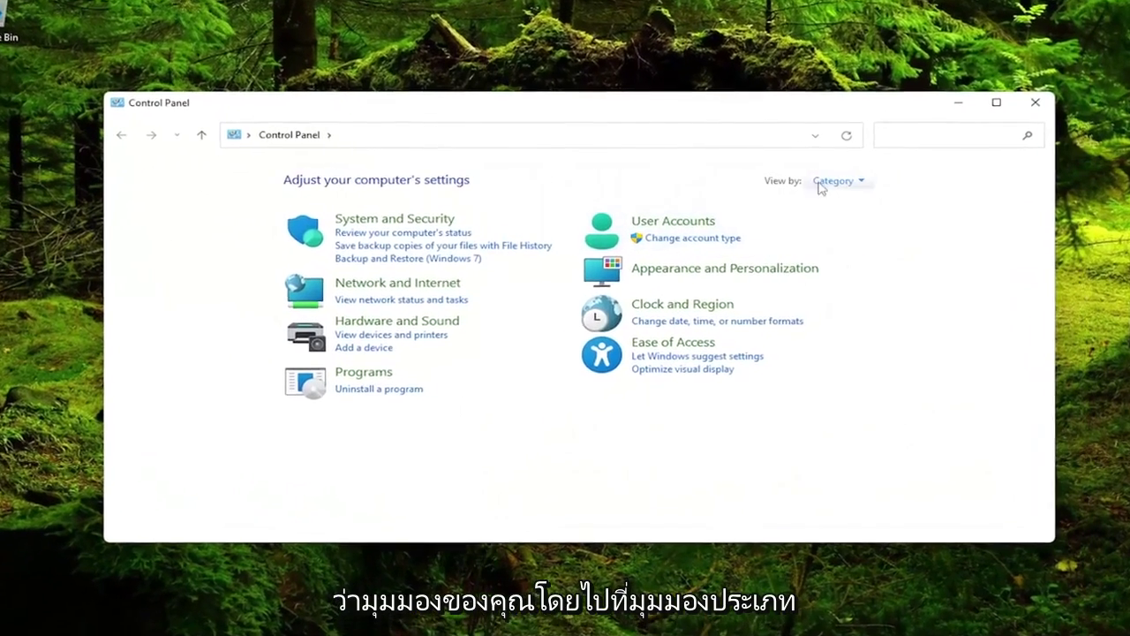
# - Keep Category view and go to Network and Internet > Network and Sharing Center
pyautogui.click(813, 182)
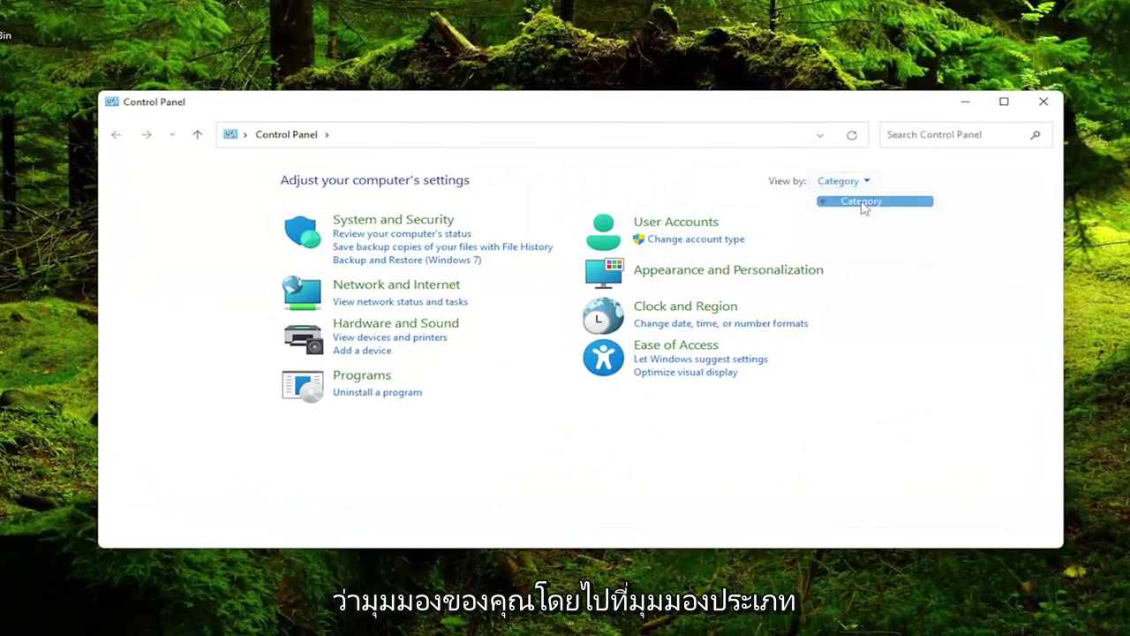
pyautogui.click(864, 203)
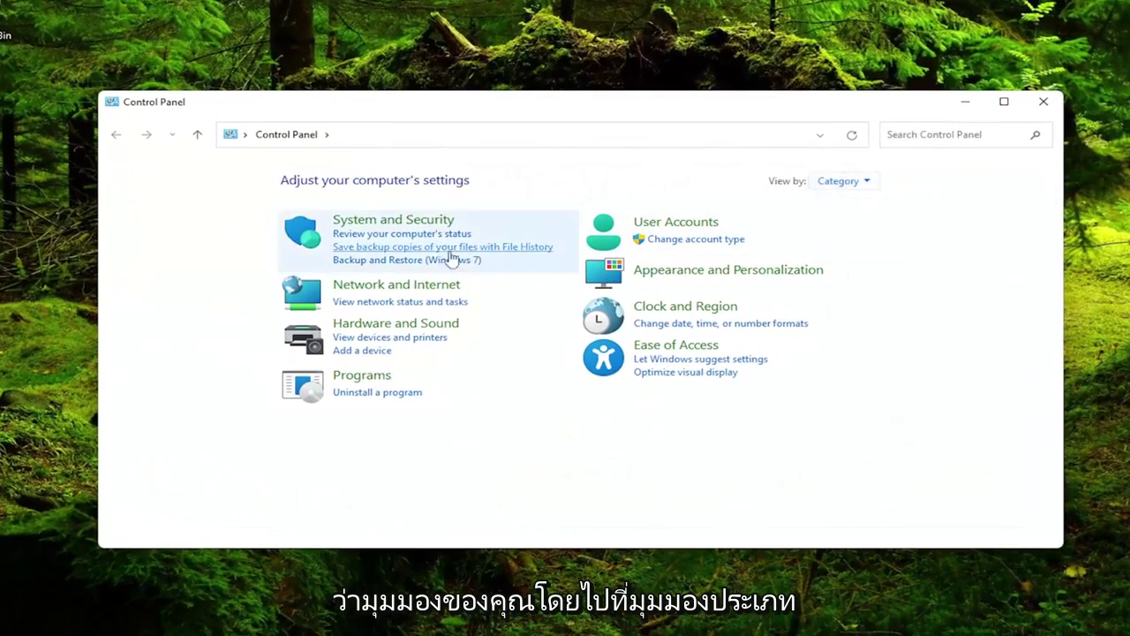
pyautogui.click(415, 294)
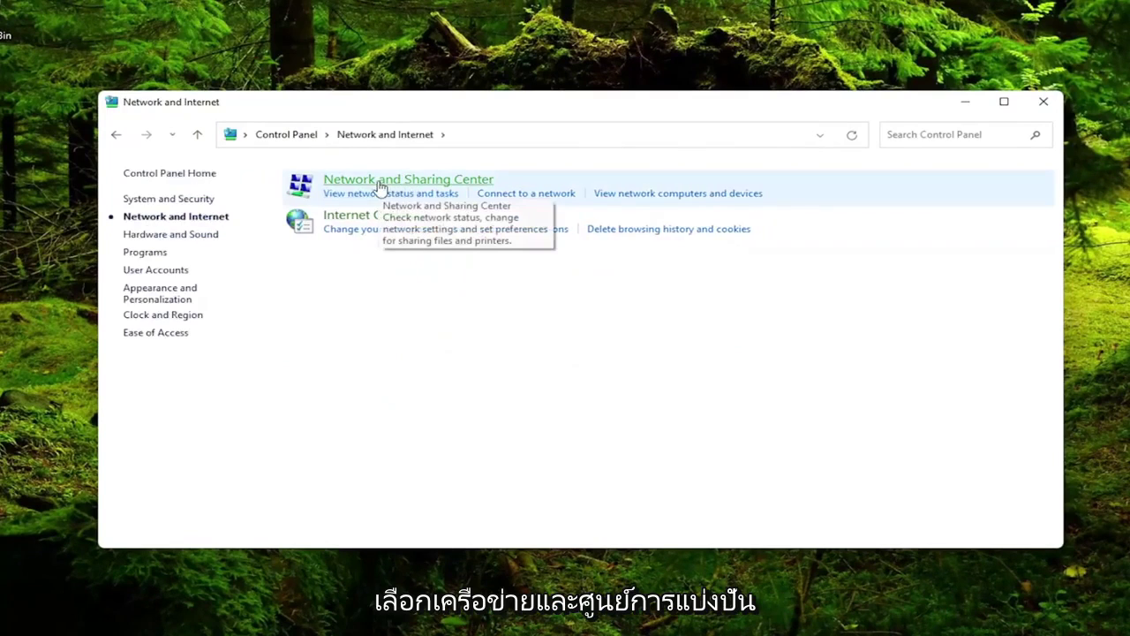
pyautogui.click(409, 182)
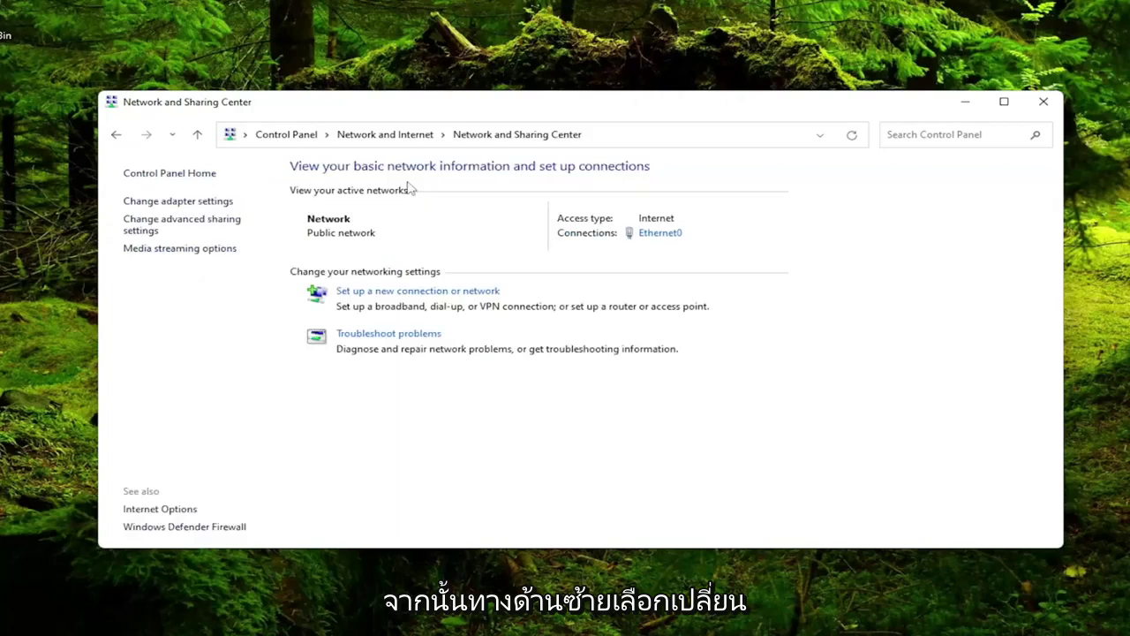
# - Turn on network discovery and file and printer sharing in advanced sharing settings, and save
pyautogui.click(157, 229)
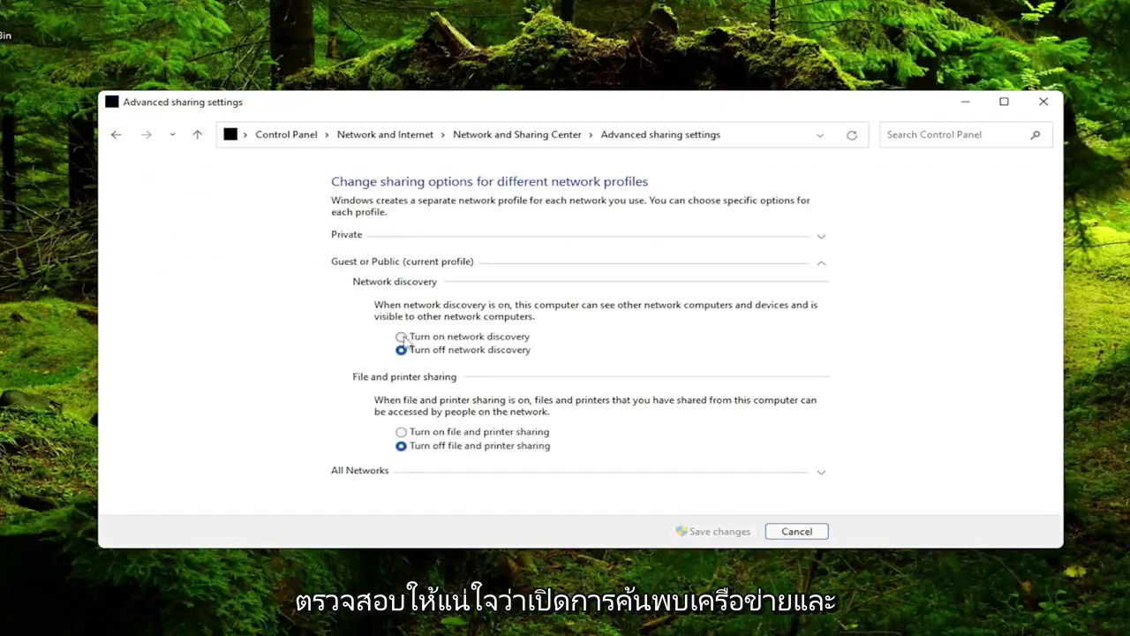
pyautogui.click(401, 337)
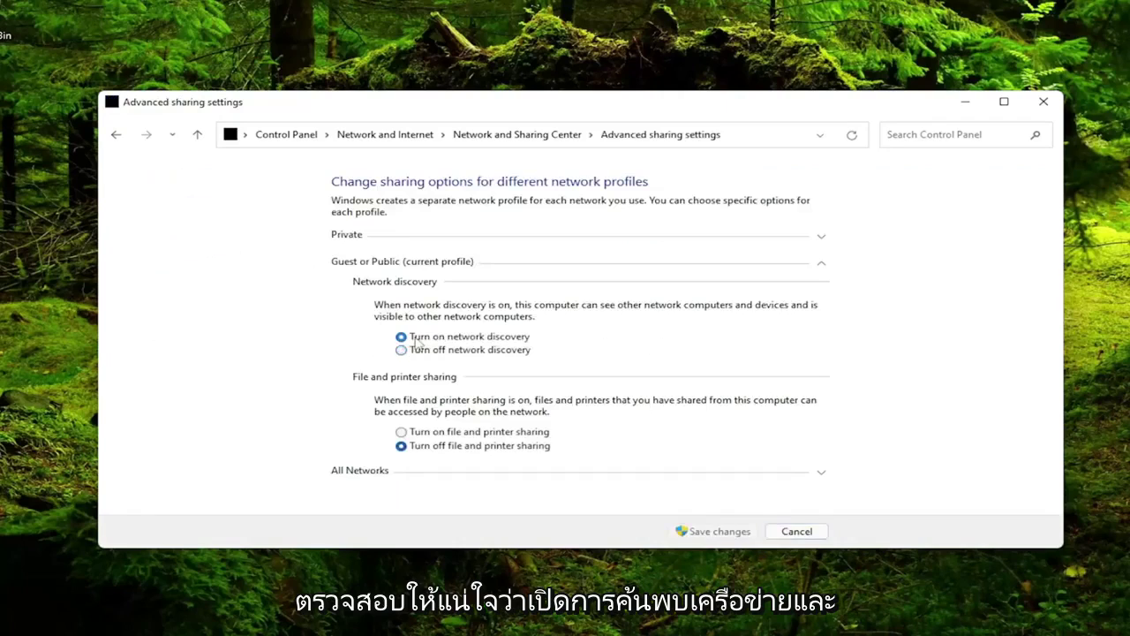
pyautogui.click(434, 434)
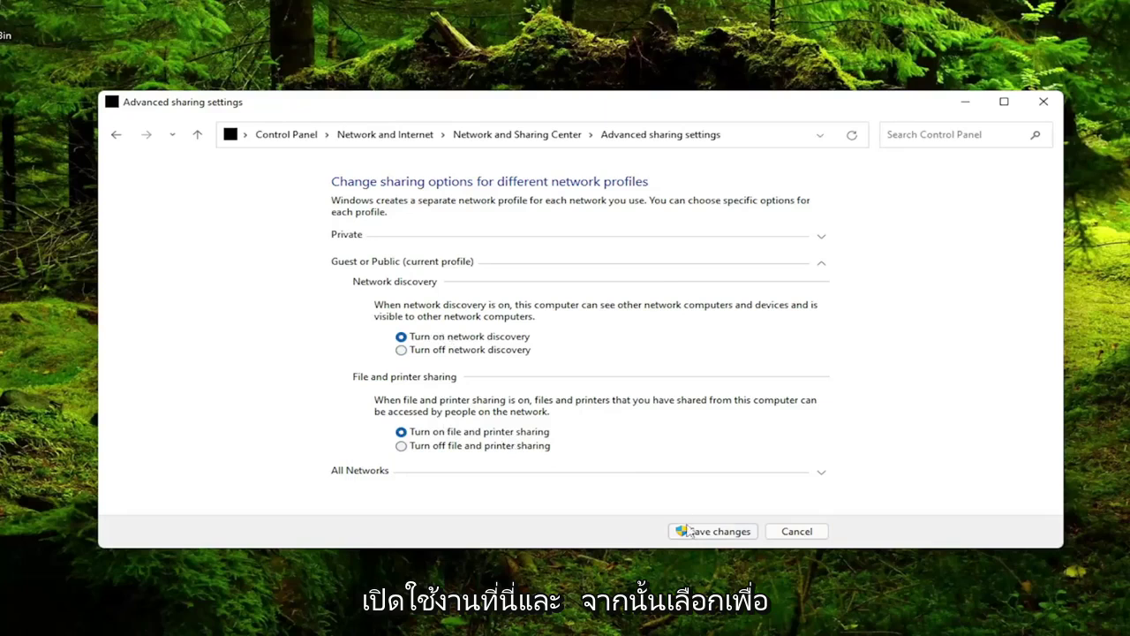
pyautogui.click(730, 531)
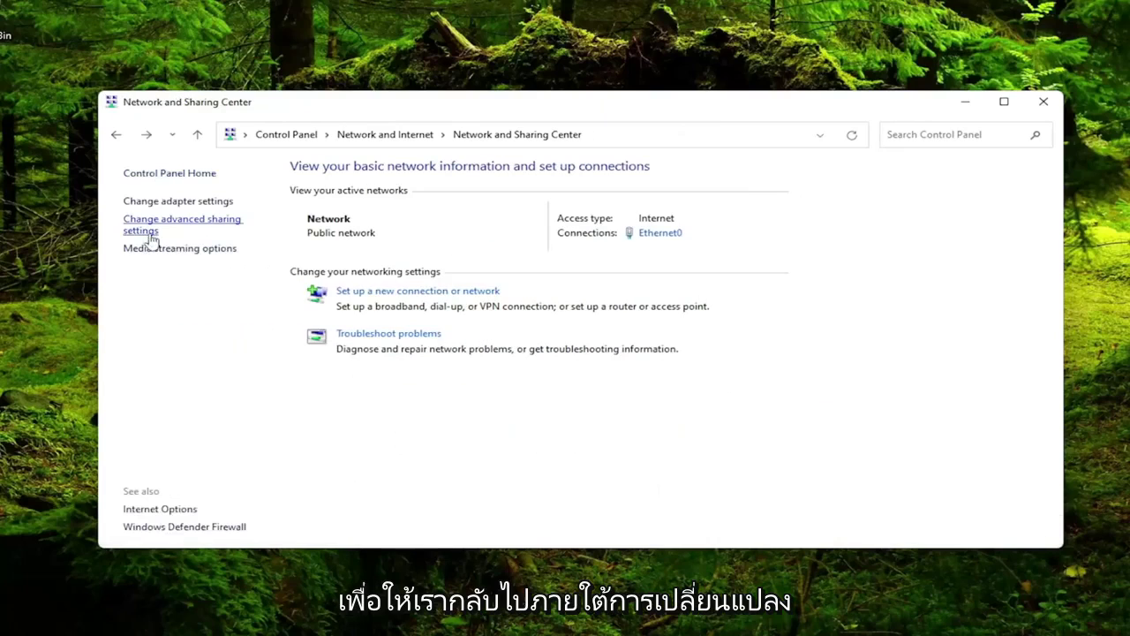
# - Under All Networks, turn on Public folder sharing with password protected sharing off, and save
pyautogui.click(210, 225)
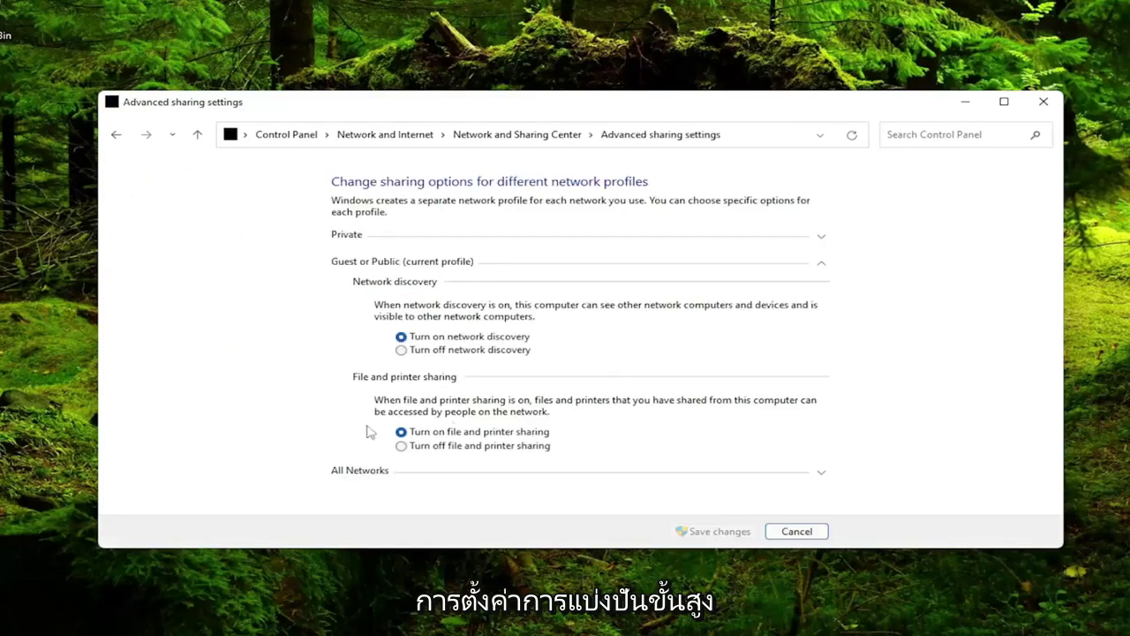
pyautogui.click(353, 471)
pyautogui.scroll(-3, 448, 423)
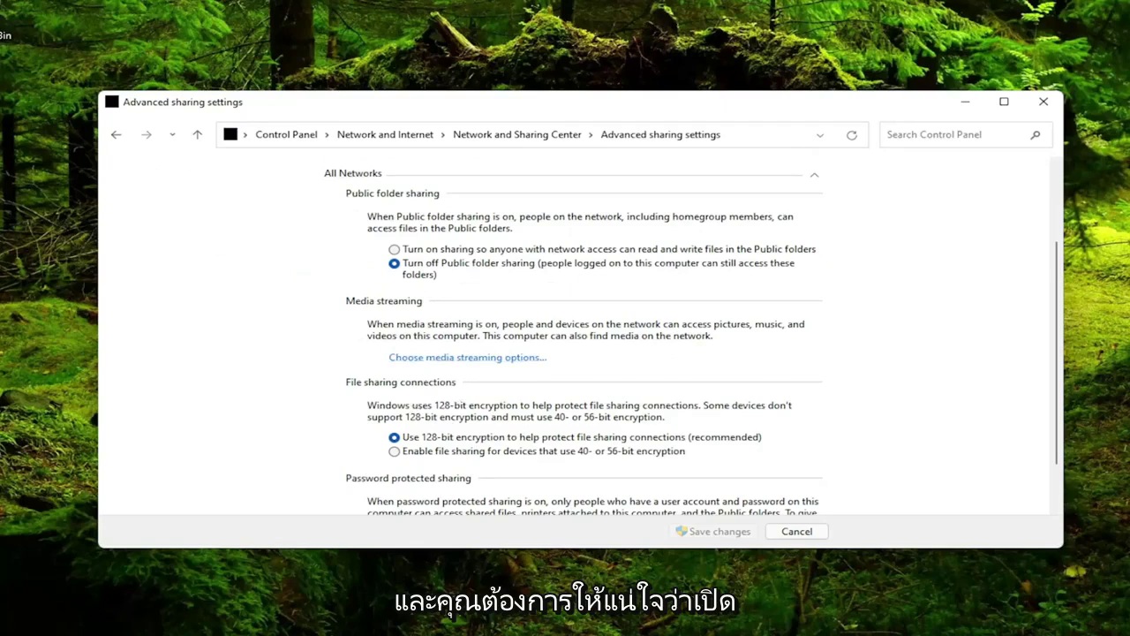
pyautogui.click(408, 251)
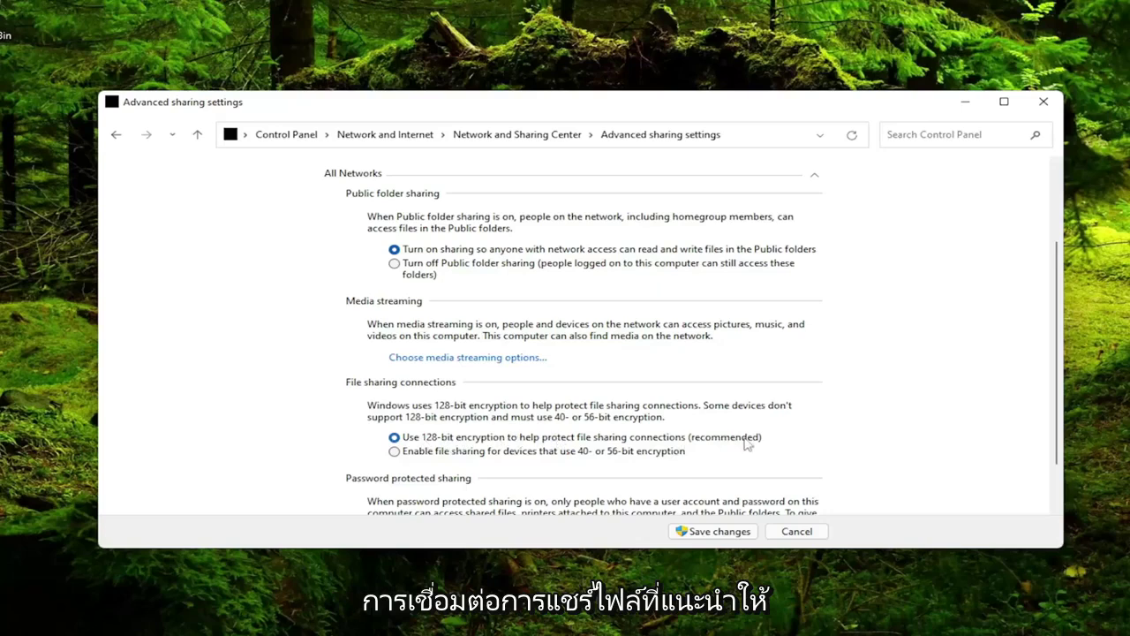
pyautogui.scroll(-2, 618, 396)
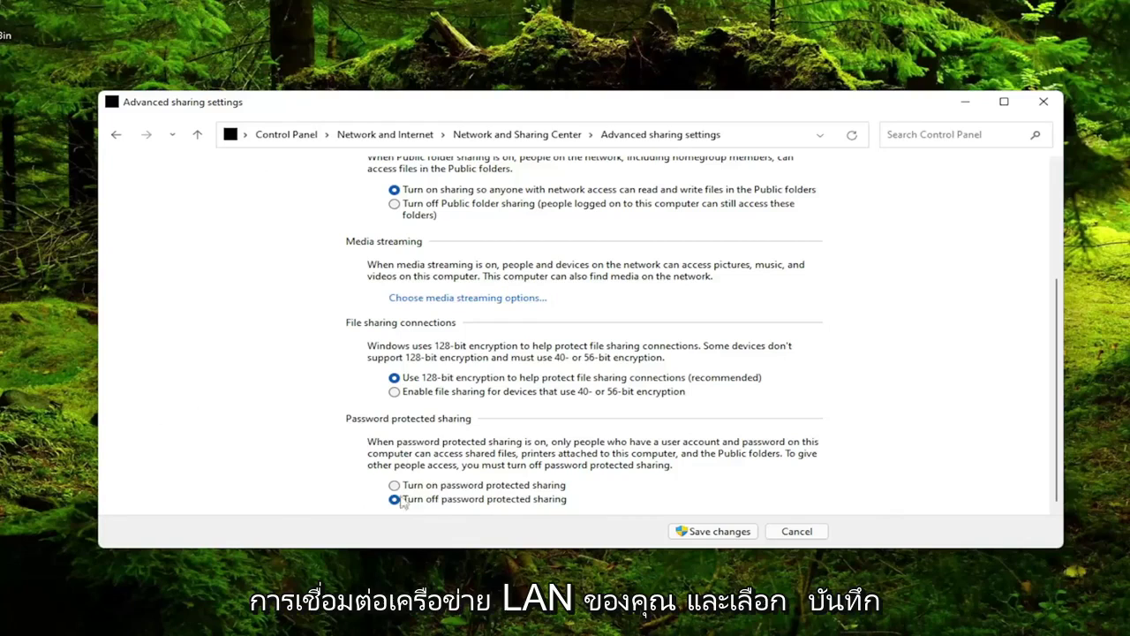
pyautogui.click(719, 531)
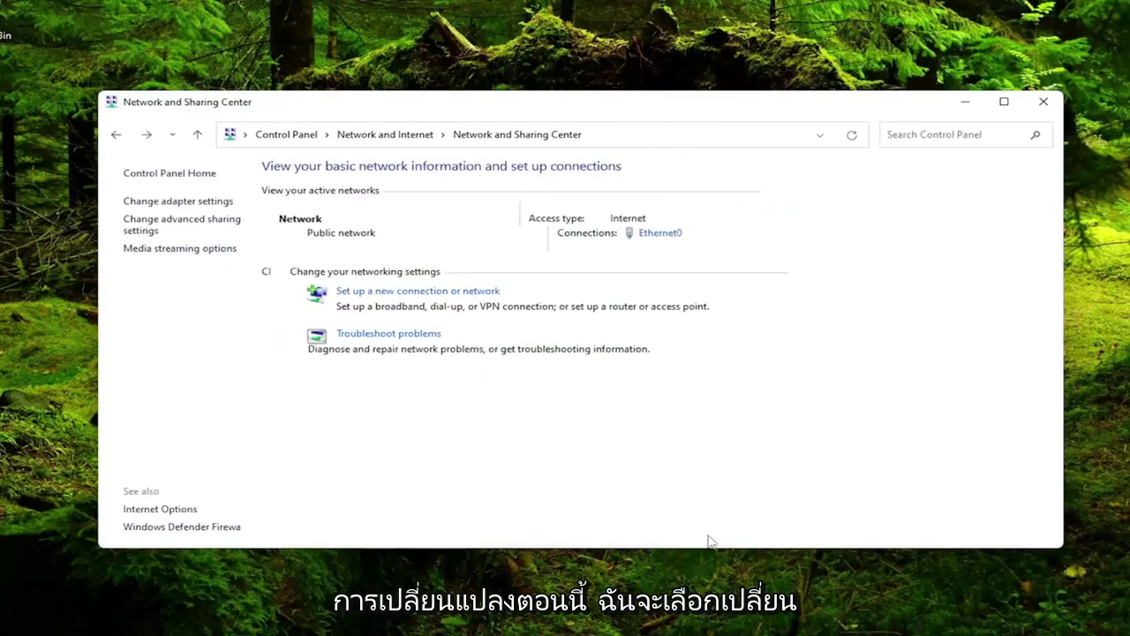
# - Open the Properties of the Ethernet0 adapter from the Network Connections window
pyautogui.click(178, 201)
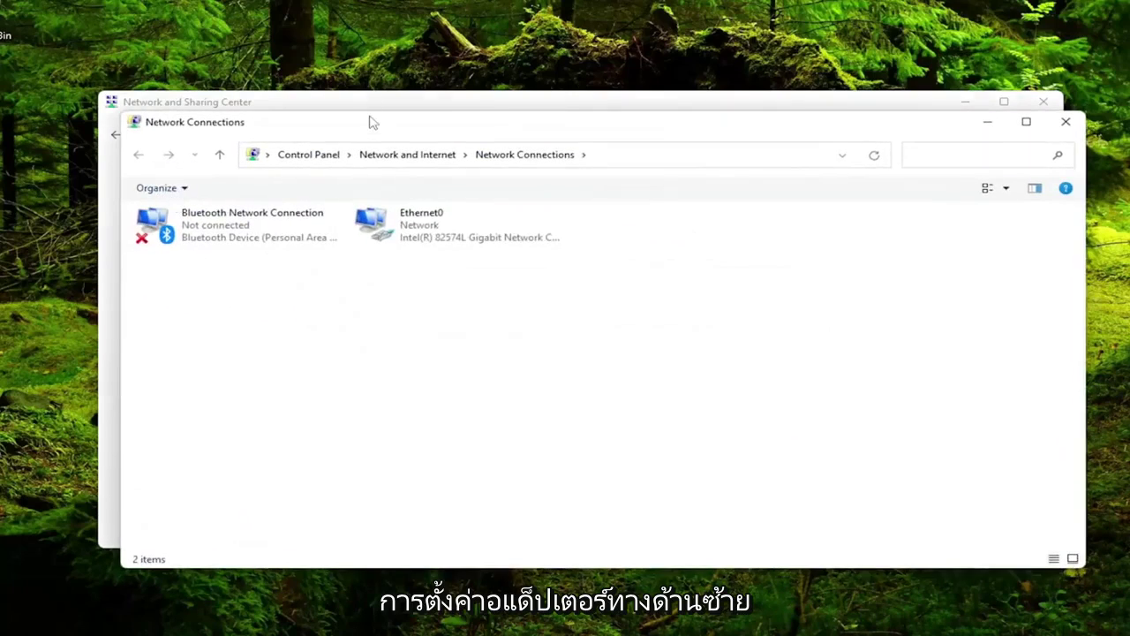
pyautogui.moveTo(371, 122); pyautogui.dragTo(361, 100)
pyautogui.click(411, 203)
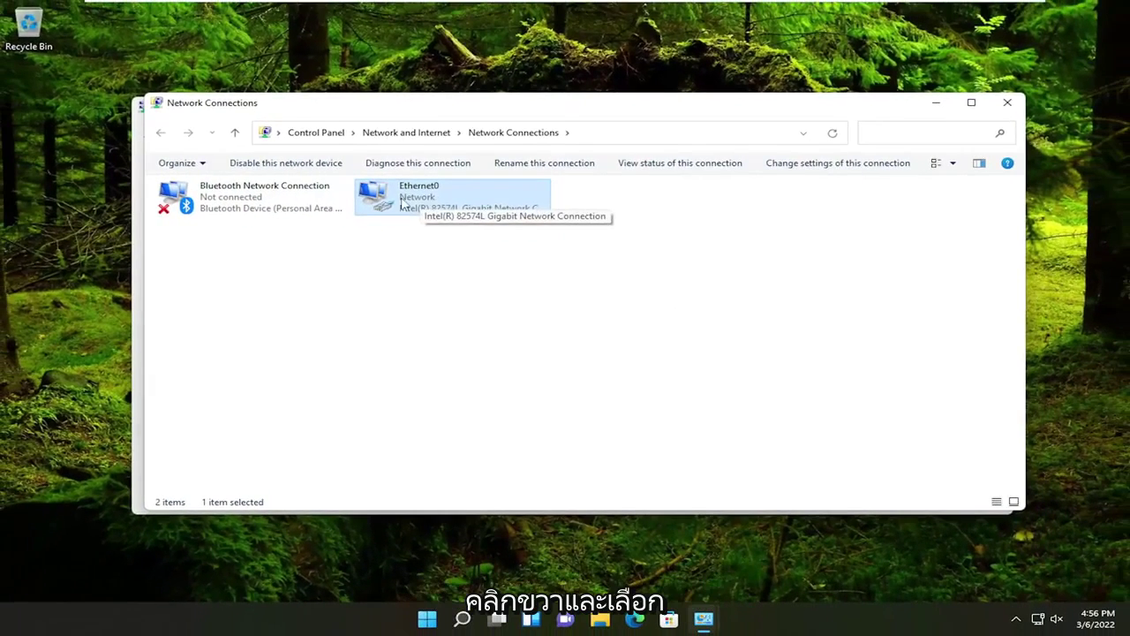
pyautogui.rightClick(399, 206)
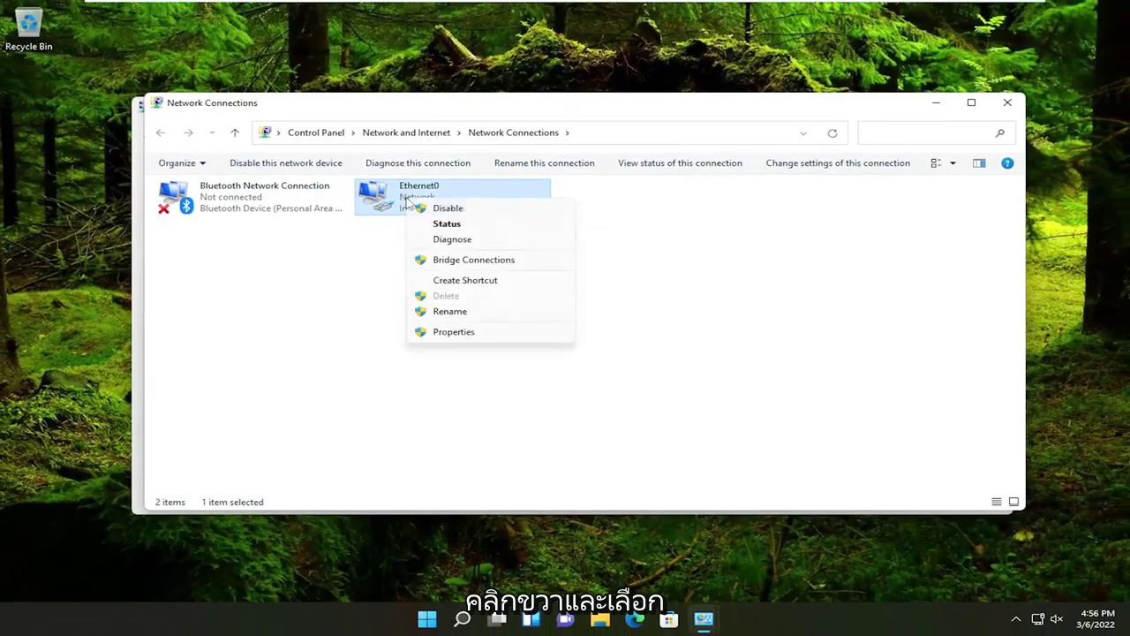
pyautogui.click(451, 333)
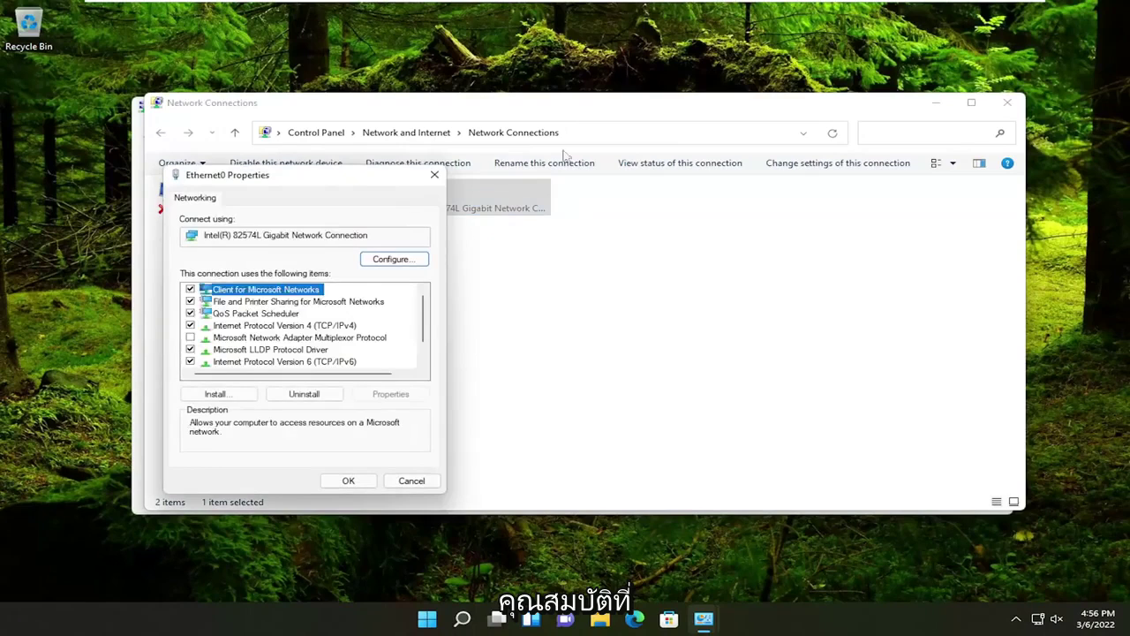
# - Confirm Ethernet0's TCP/IPv4 uses automatic IP and DNS, then close both dialogs unchanged
pyautogui.moveTo(360, 185); pyautogui.dragTo(537, 154)
pyautogui.click(453, 295)
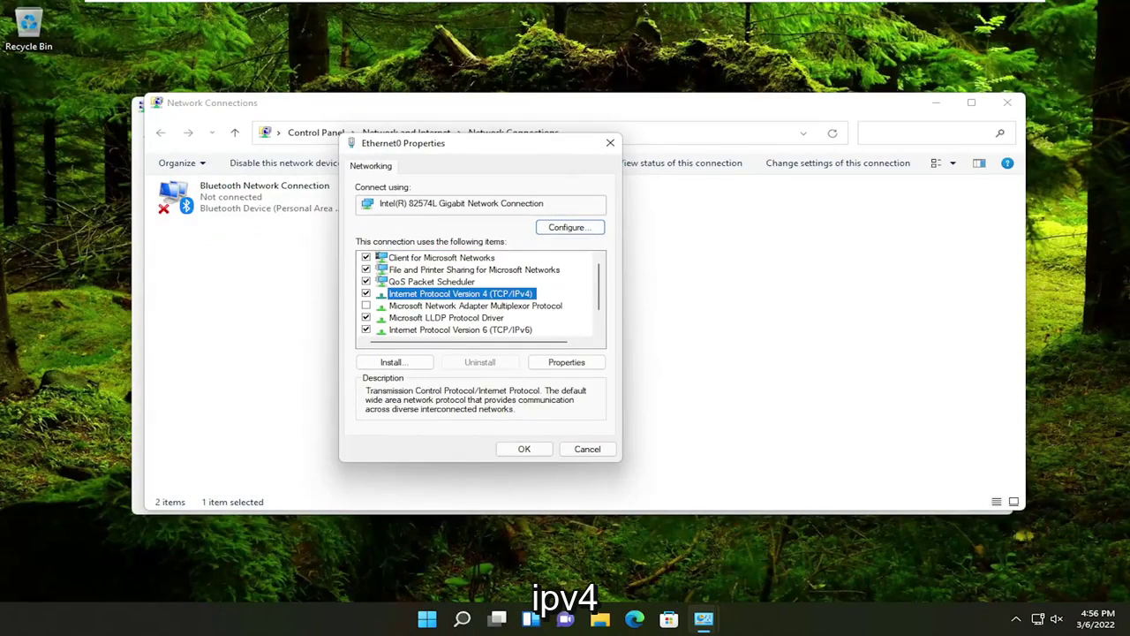
pyautogui.click(572, 362)
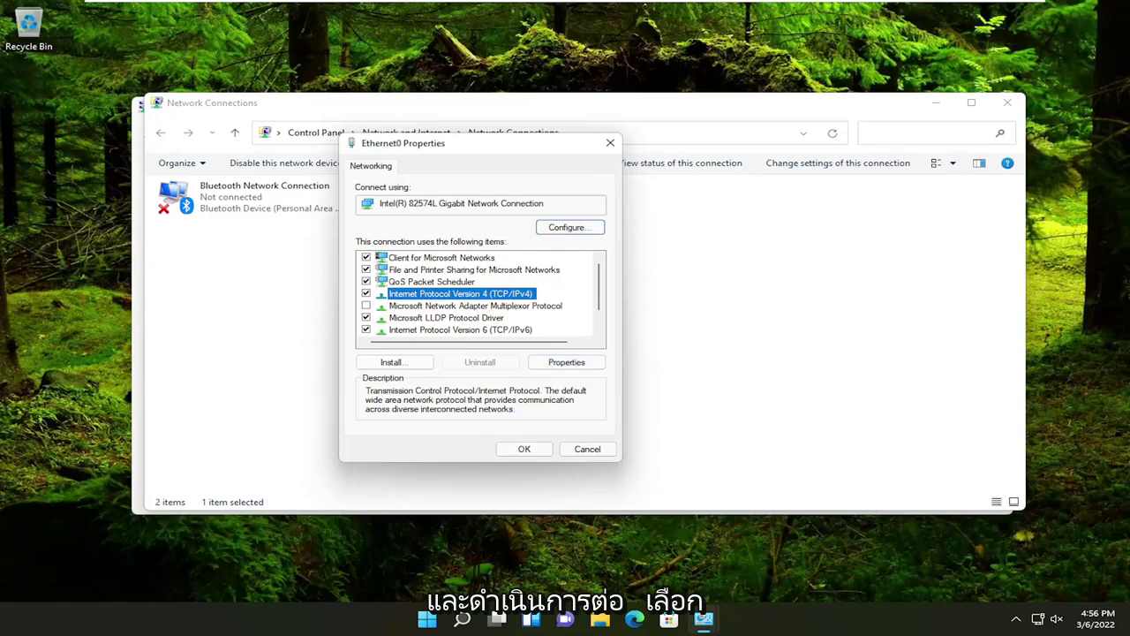
pyautogui.click(568, 362)
pyautogui.moveTo(600, 201); pyautogui.dragTo(554, 144)
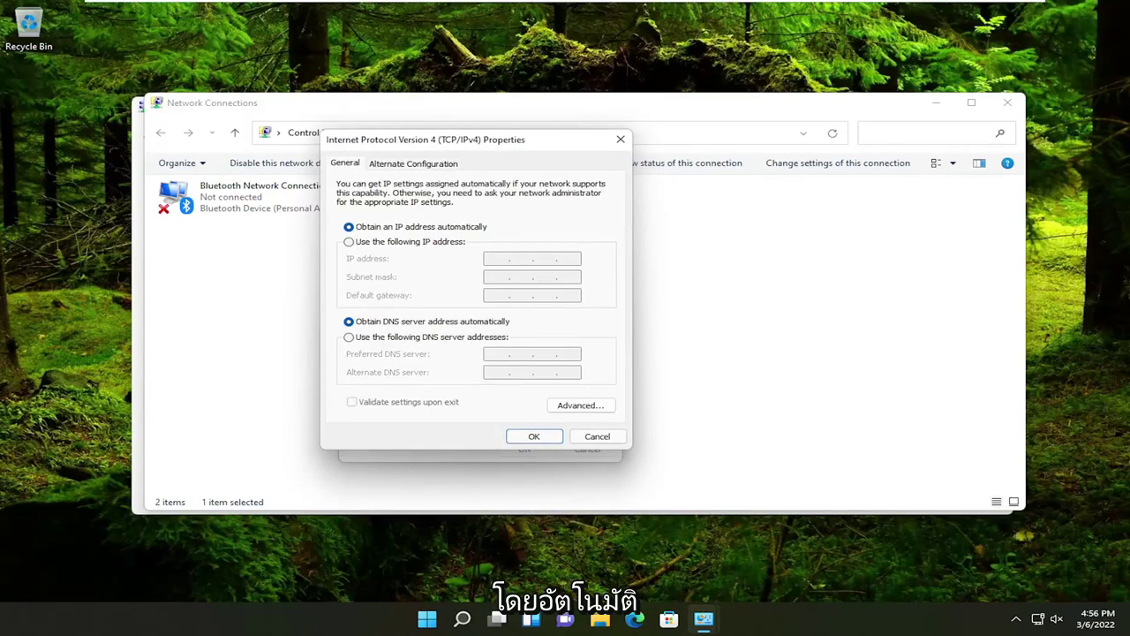
pyautogui.click(536, 435)
pyautogui.click(522, 450)
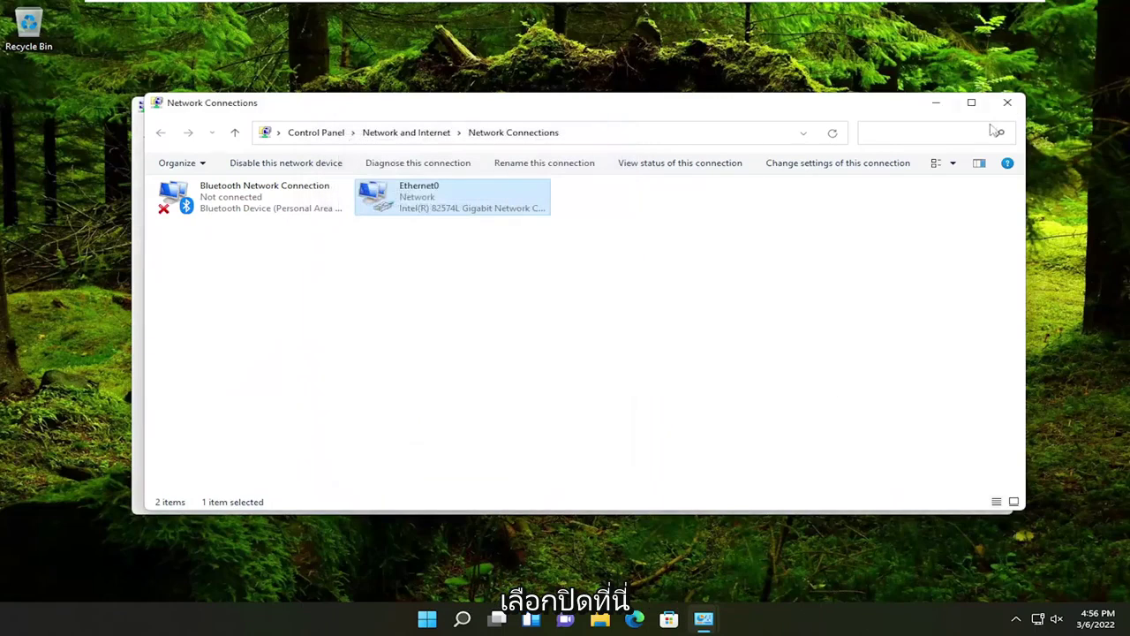
# - Close the Network Connections and Sharing Center windows and open This PC in File Explorer
pyautogui.click(1008, 103)
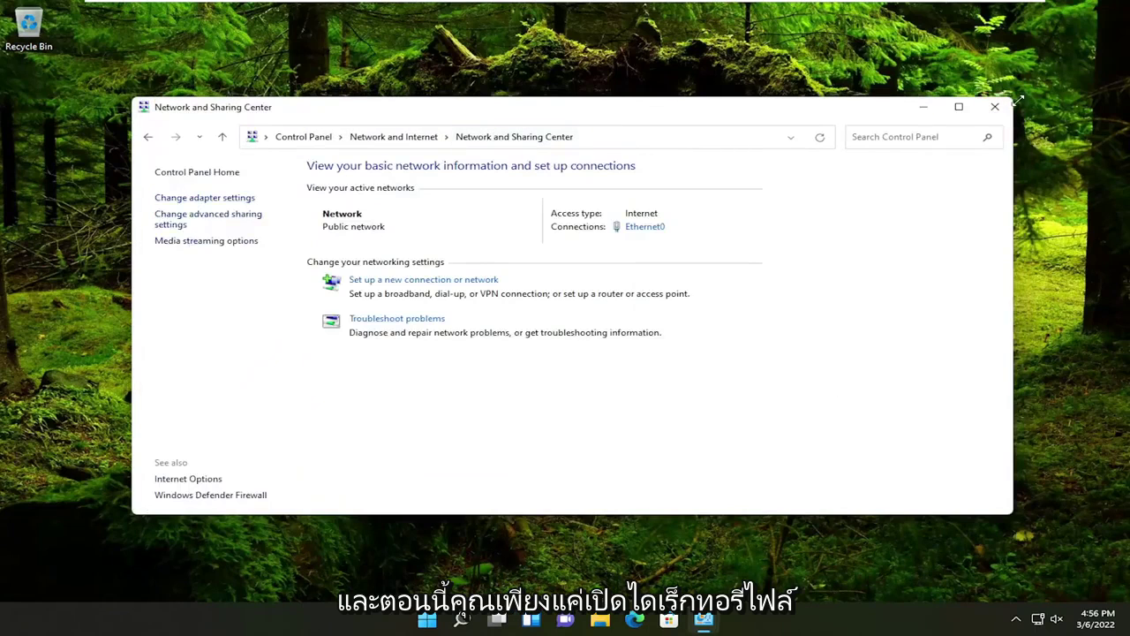
pyautogui.click(995, 106)
pyautogui.click(620, 621)
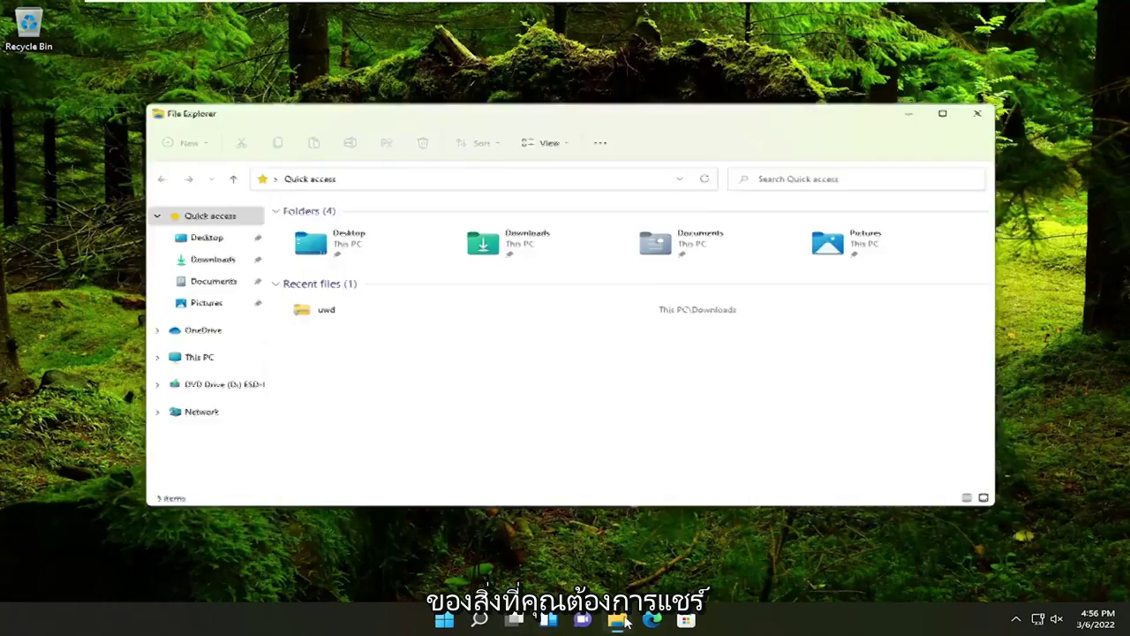
pyautogui.click(183, 361)
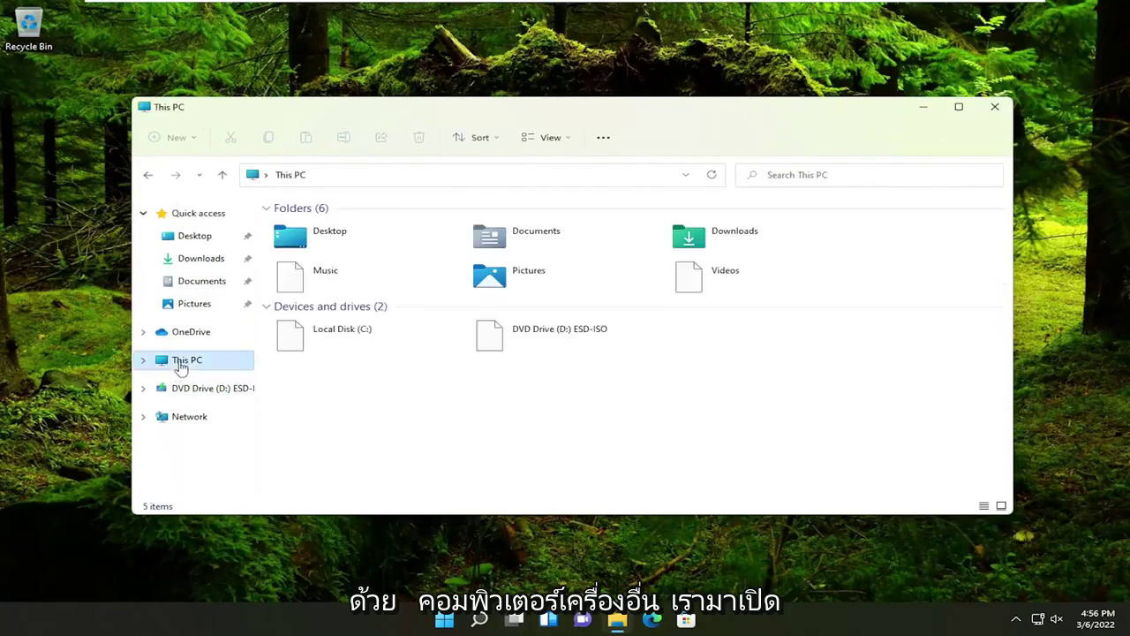
# - Open the Music folder's Give access to > Specific people dialog
pyautogui.click(277, 285)
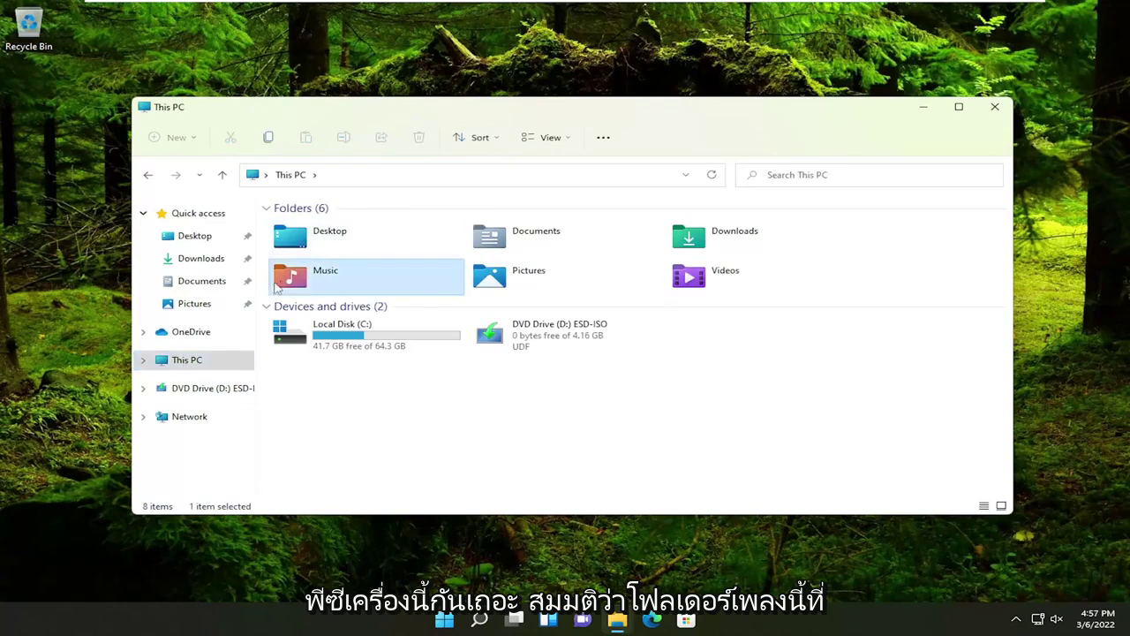
pyautogui.rightClick(318, 272)
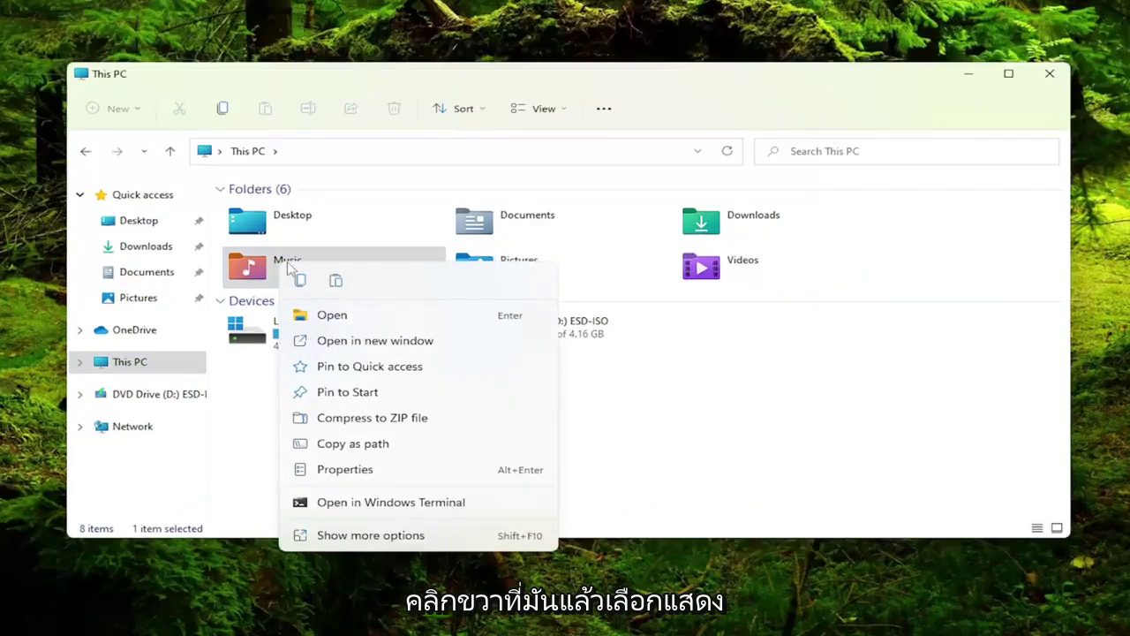
pyautogui.click(362, 536)
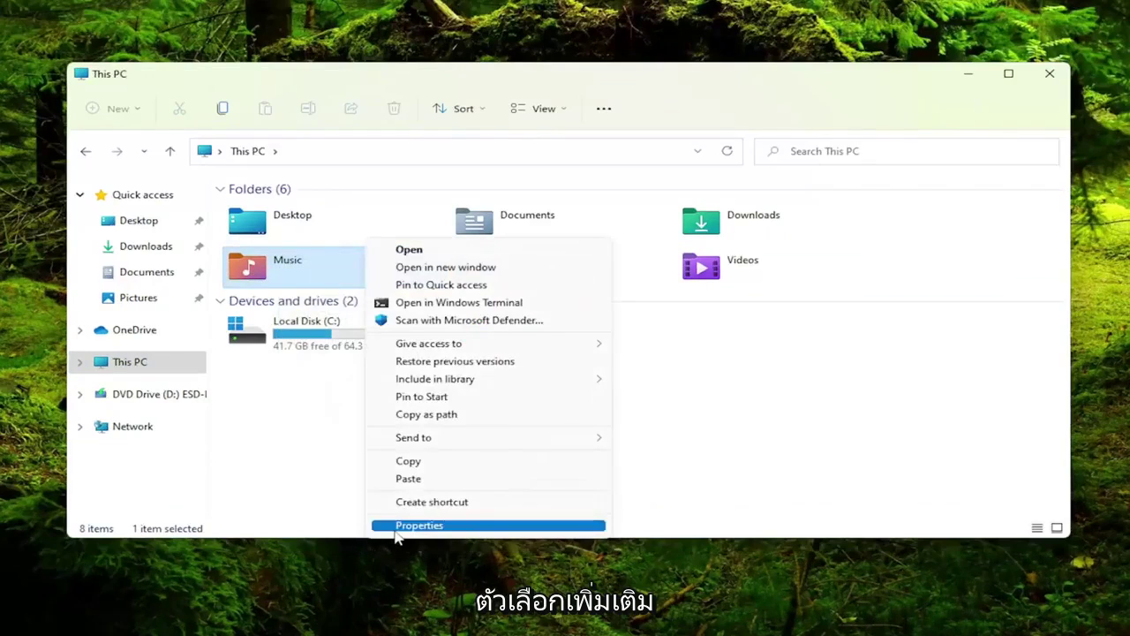
pyautogui.moveTo(478, 351)
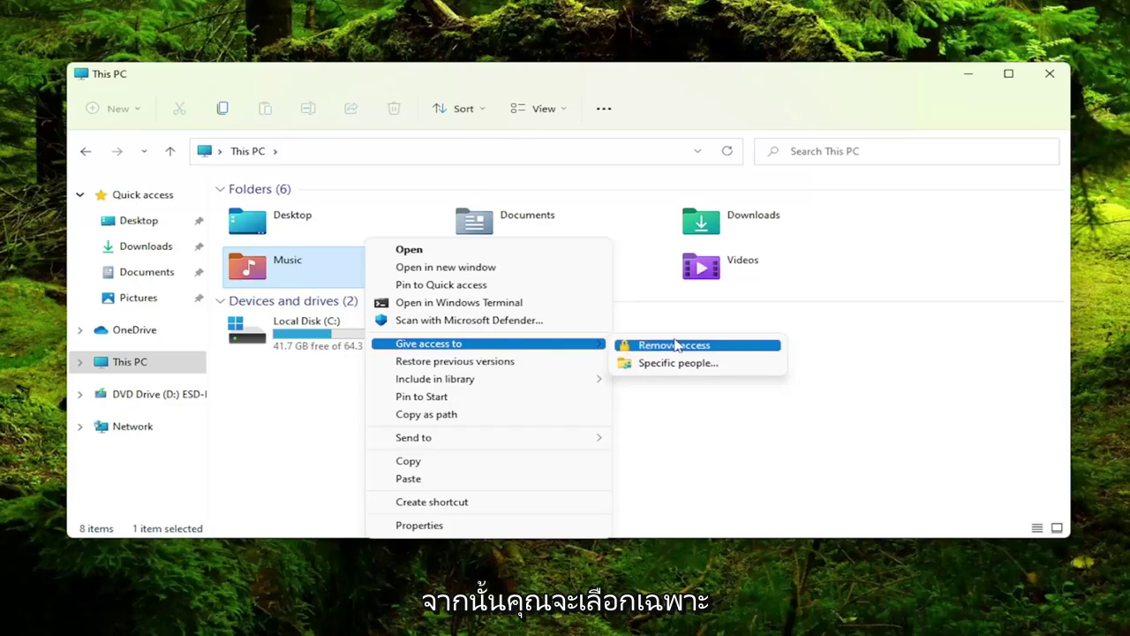
pyautogui.click(670, 367)
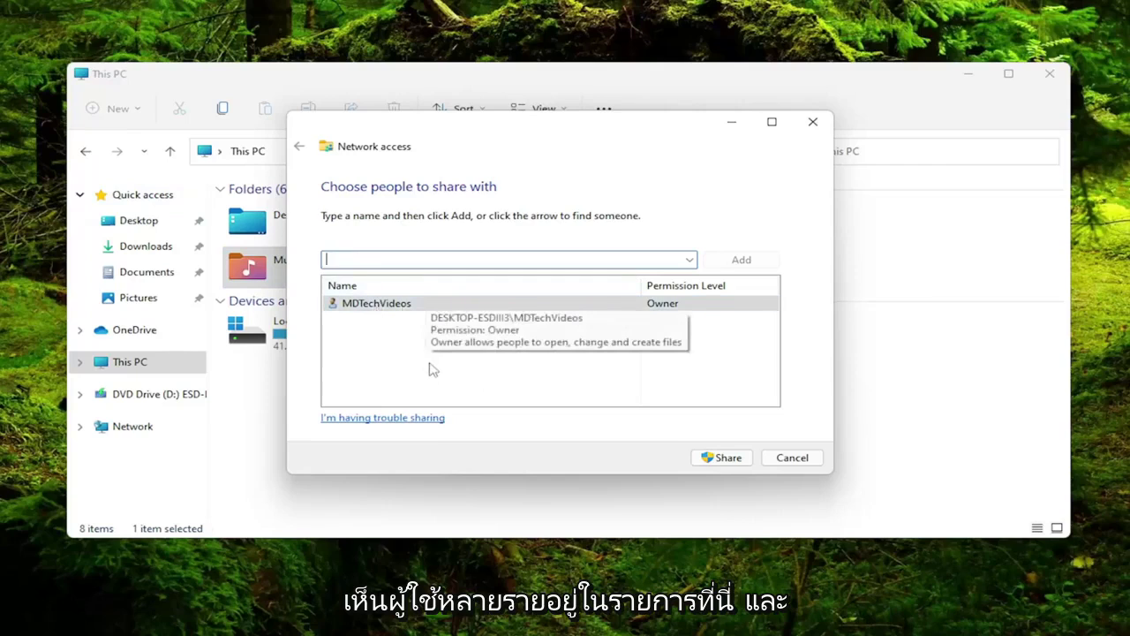
# - Share the Music folder with the owner account listed in the Network access dialog
pyautogui.click(429, 307)
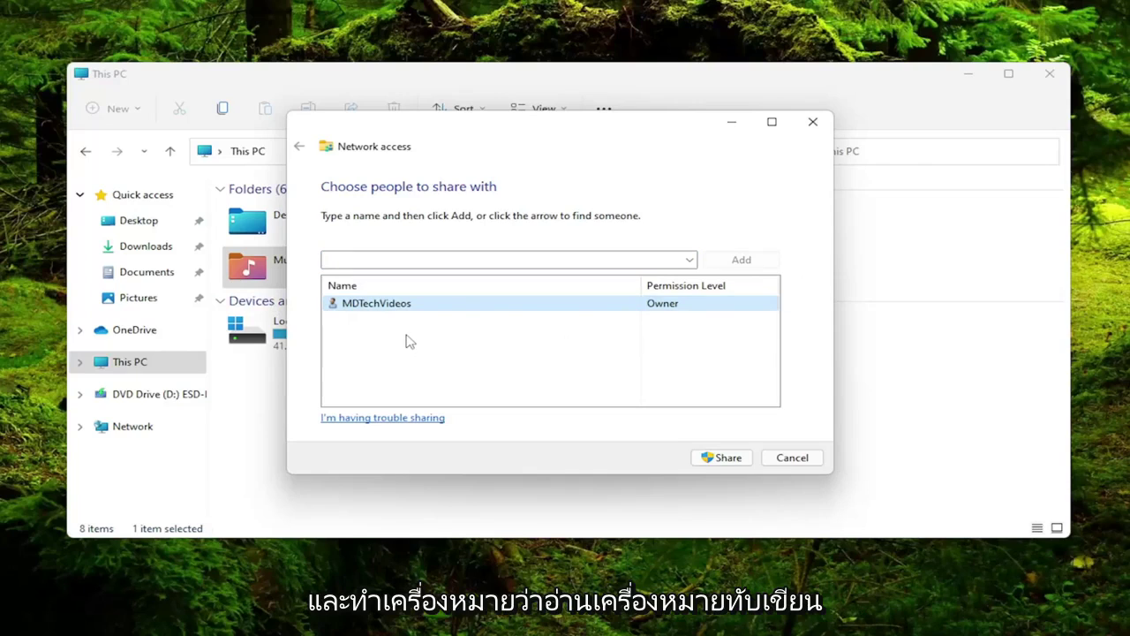
pyautogui.moveTo(457, 312)
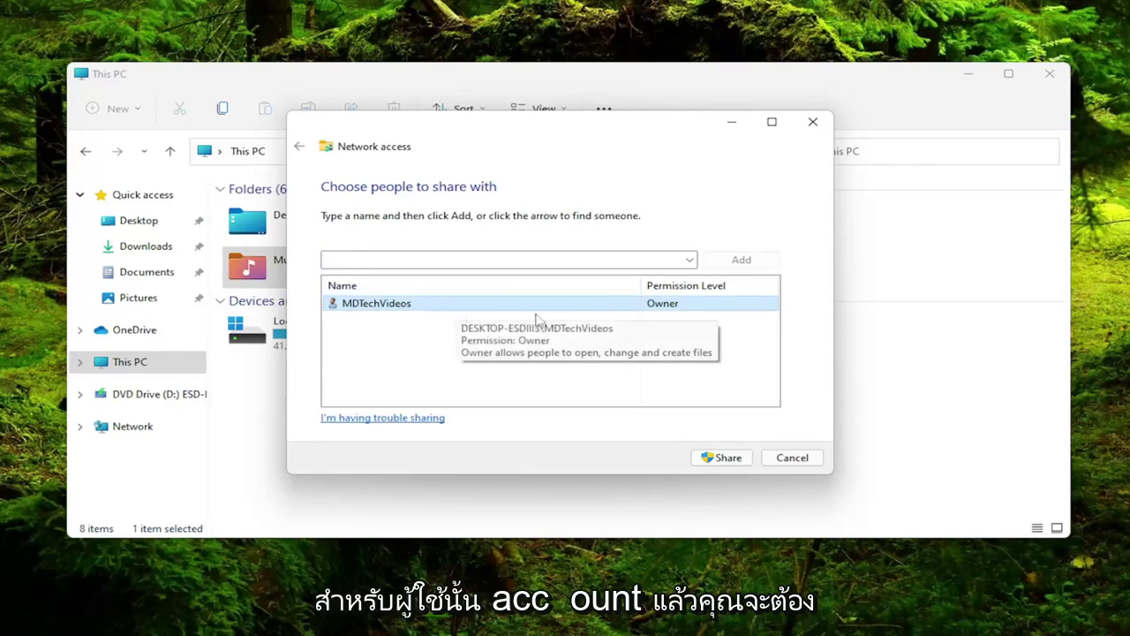
pyautogui.click(721, 457)
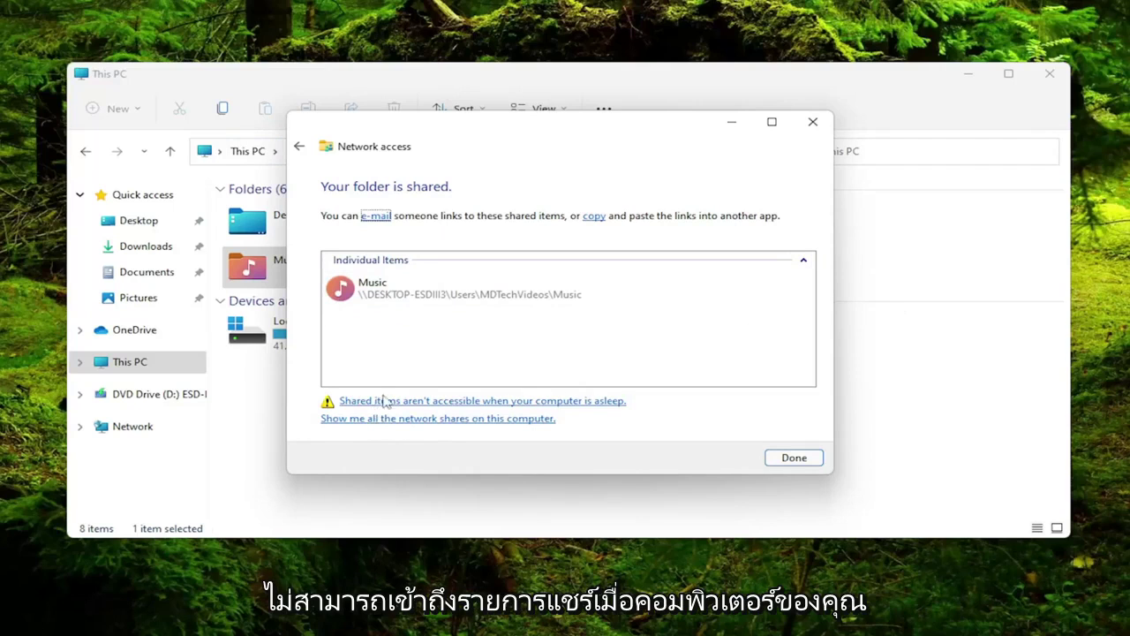
# - Set the Balanced plan's 'Put the computer to sleep' option to Never and save
pyautogui.click(488, 406)
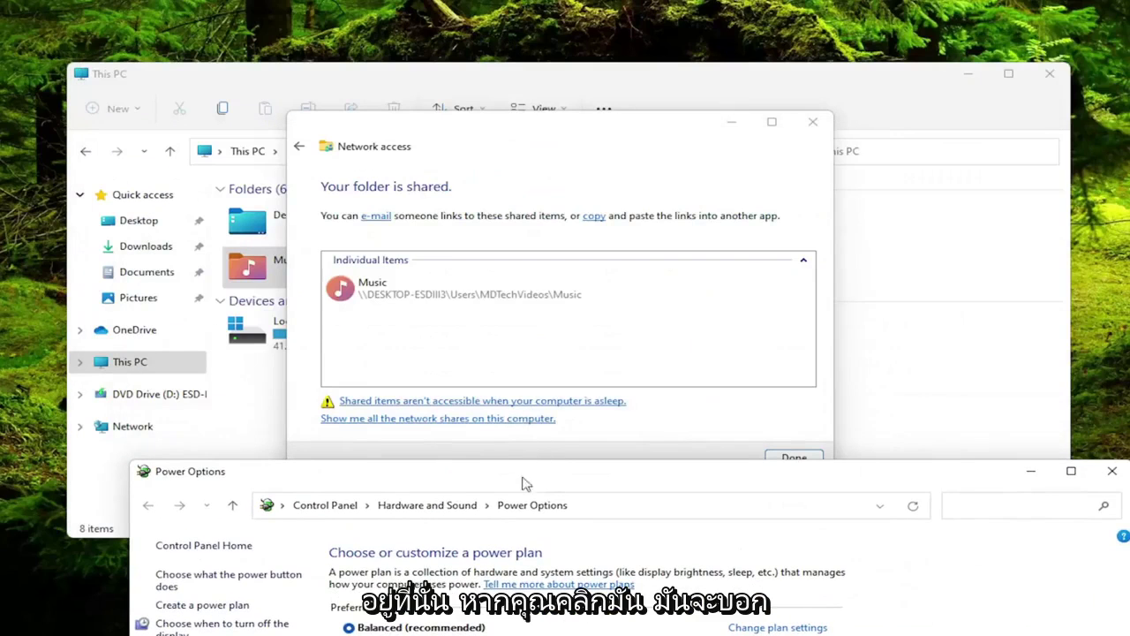
pyautogui.moveTo(436, 519); pyautogui.dragTo(429, 101)
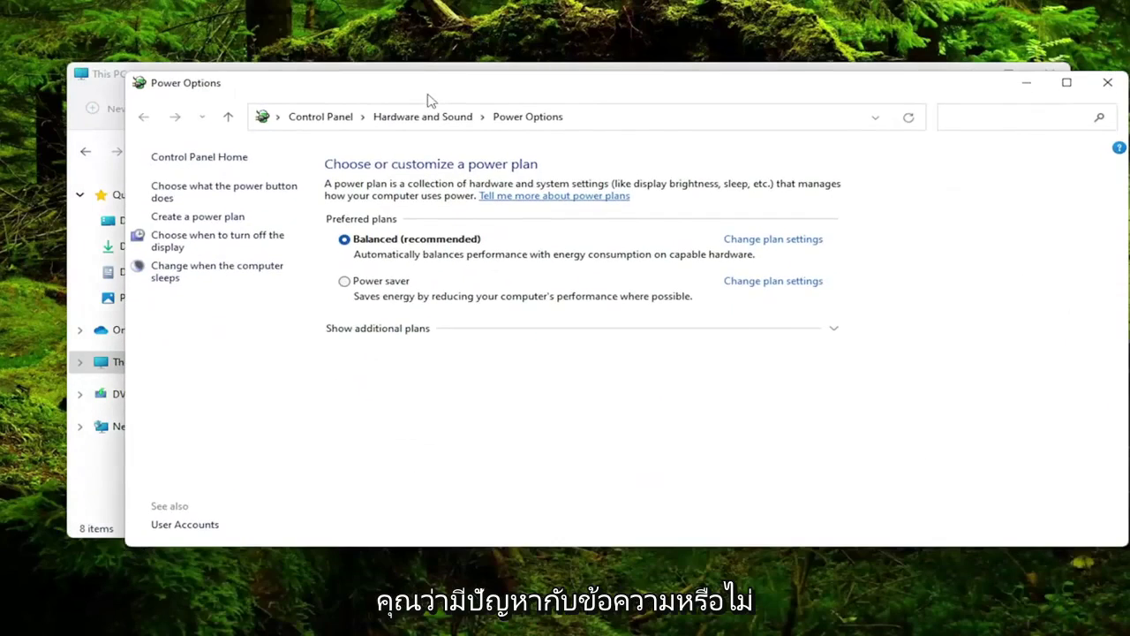
pyautogui.click(174, 279)
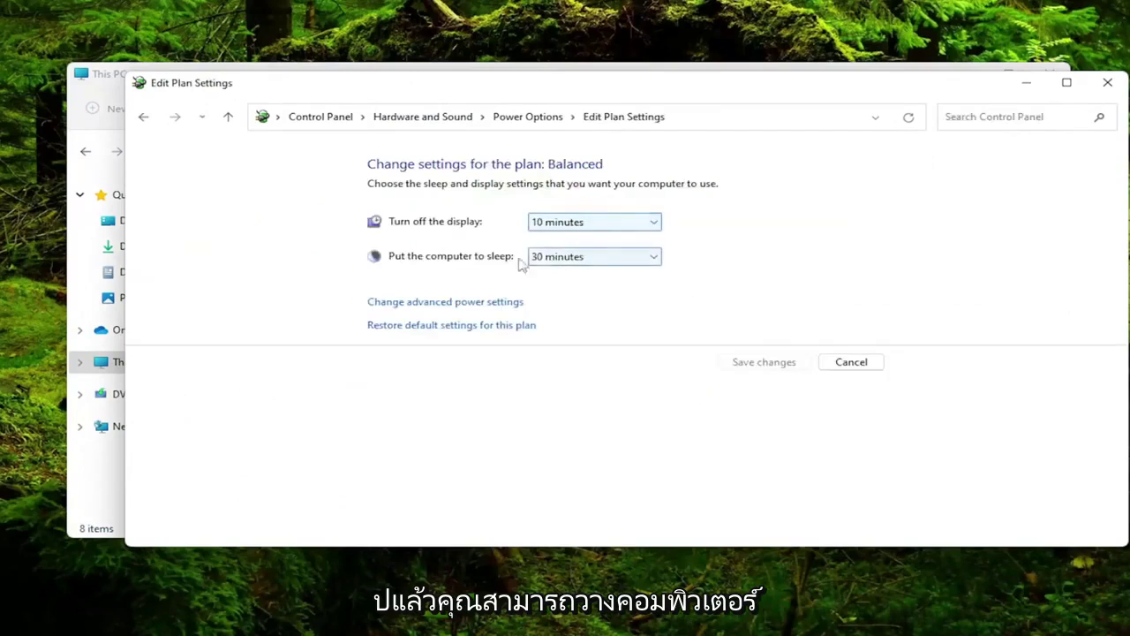
pyautogui.click(632, 260)
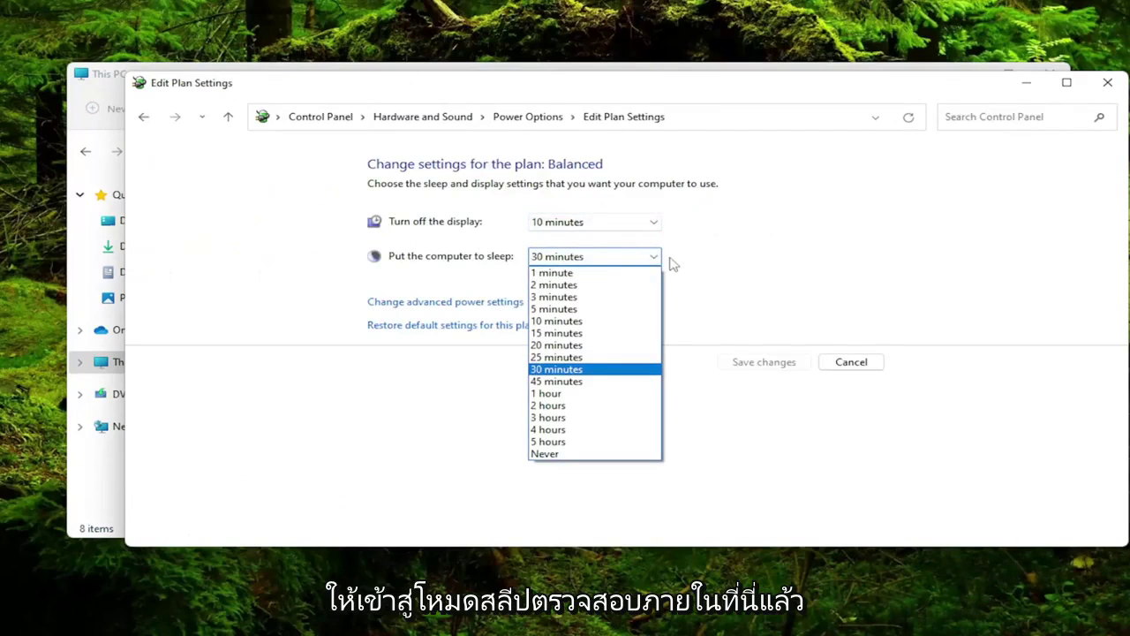
pyautogui.click(565, 454)
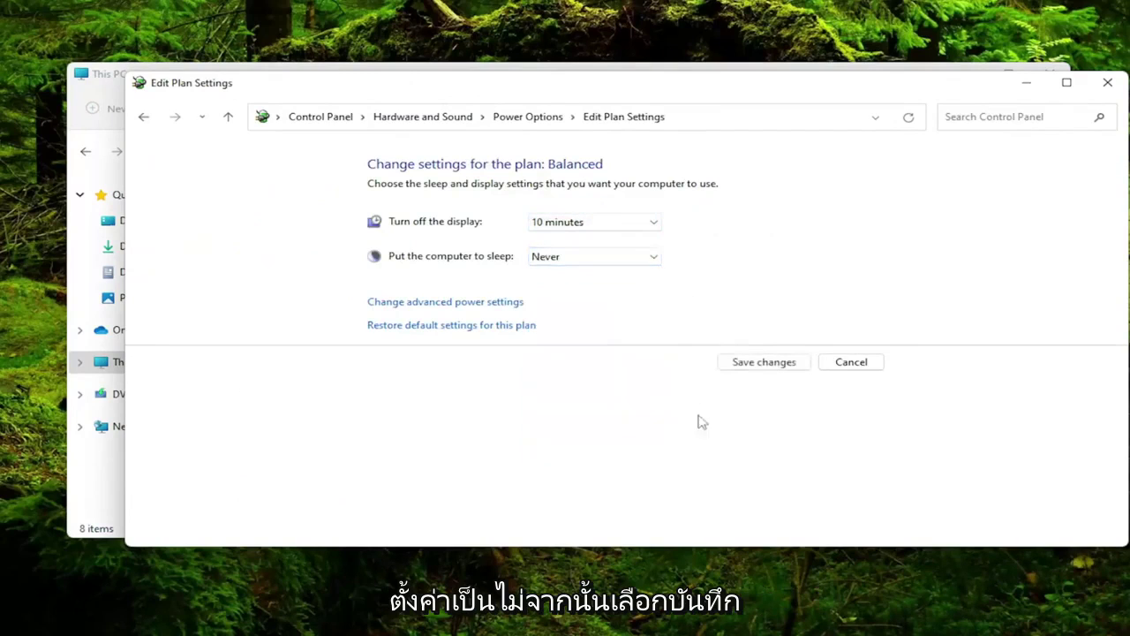
pyautogui.click(765, 363)
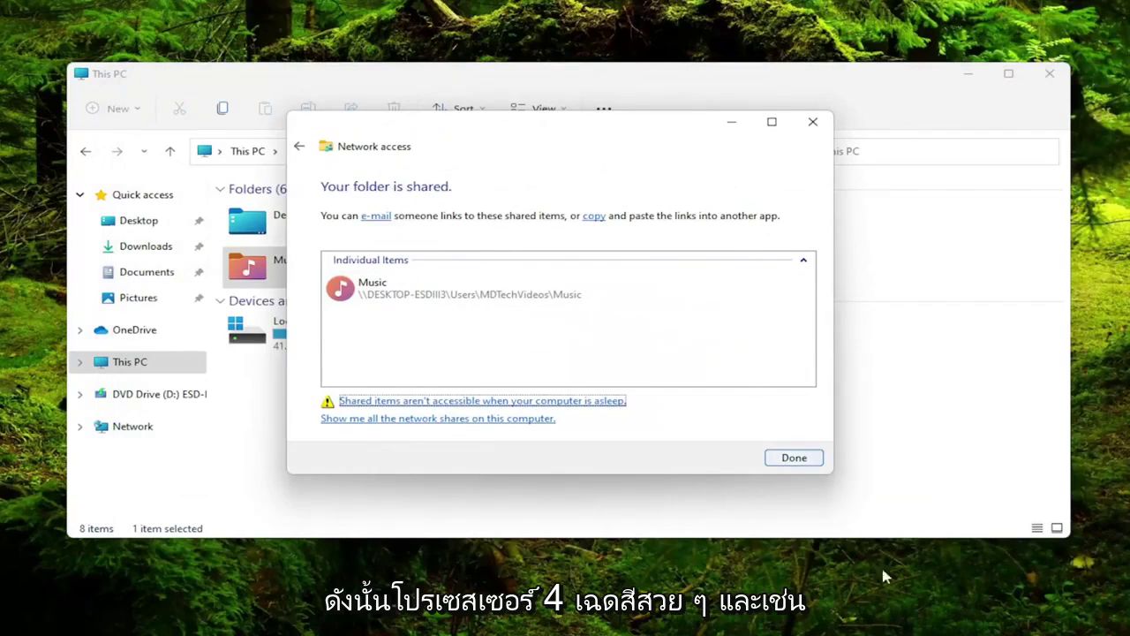
# - Dismiss the Music sharing confirmation with Done and close the This PC window
pyautogui.click(813, 461)
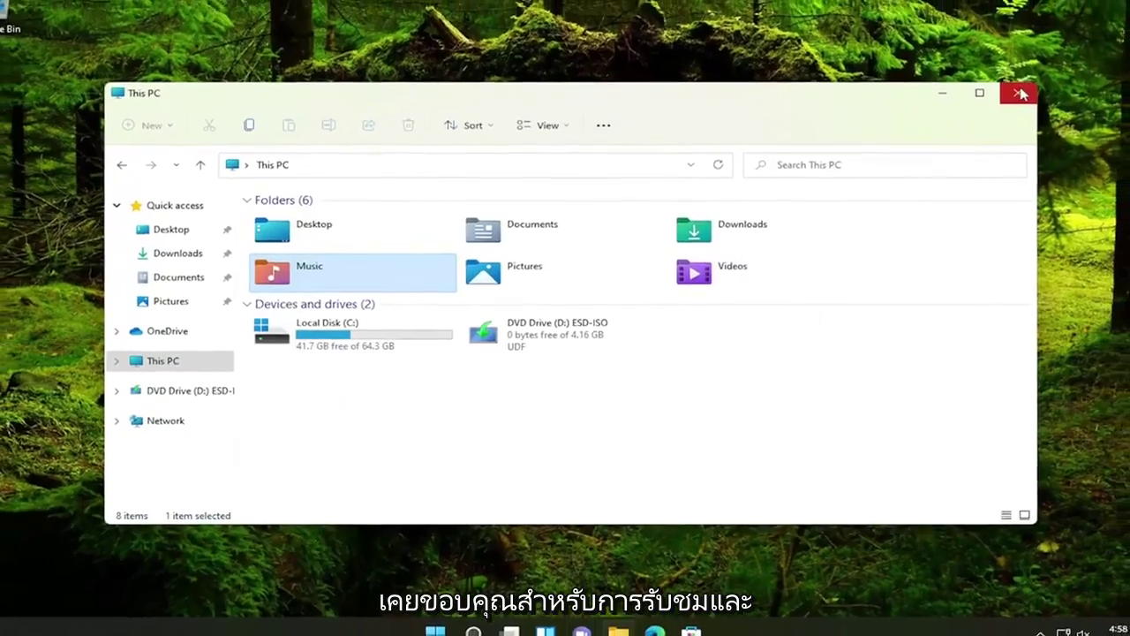
pyautogui.click(1020, 94)
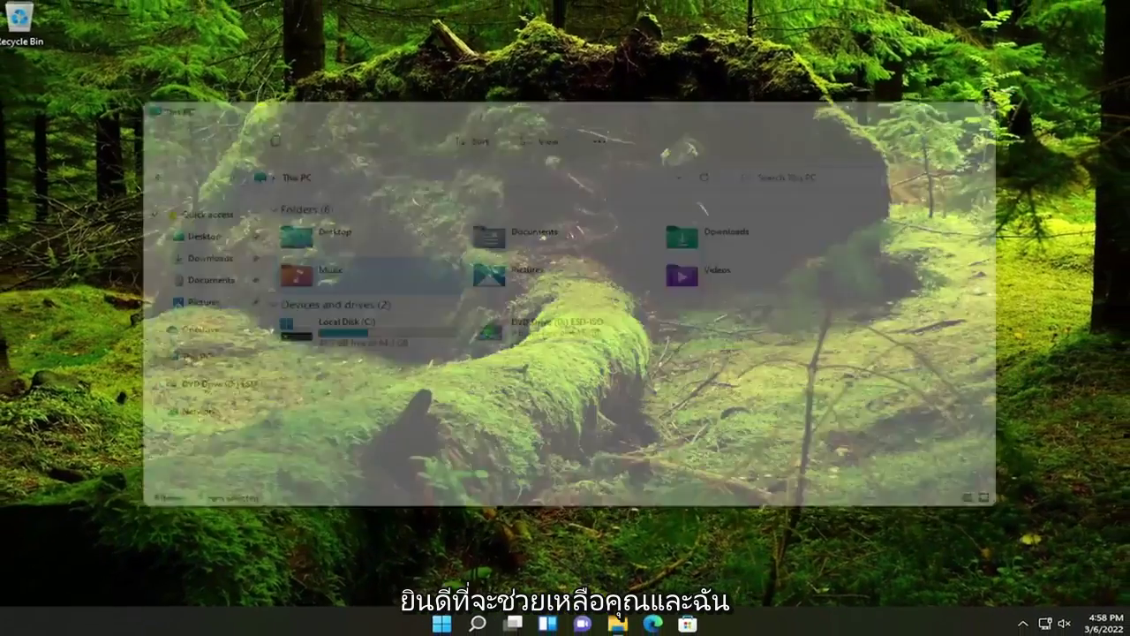